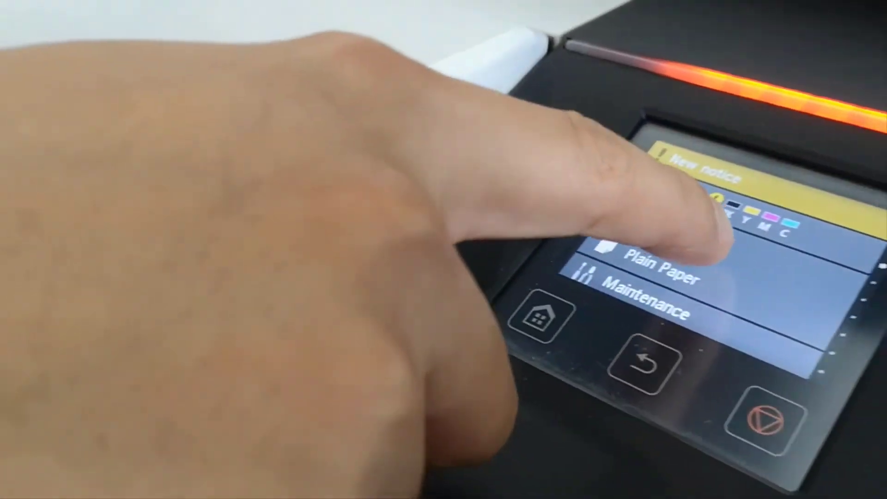
# Step: Show the paper list with the A1 and A0 plain rolls and the 361.5 x 843.7 mm cut sheet
pyautogui.click(748, 245)
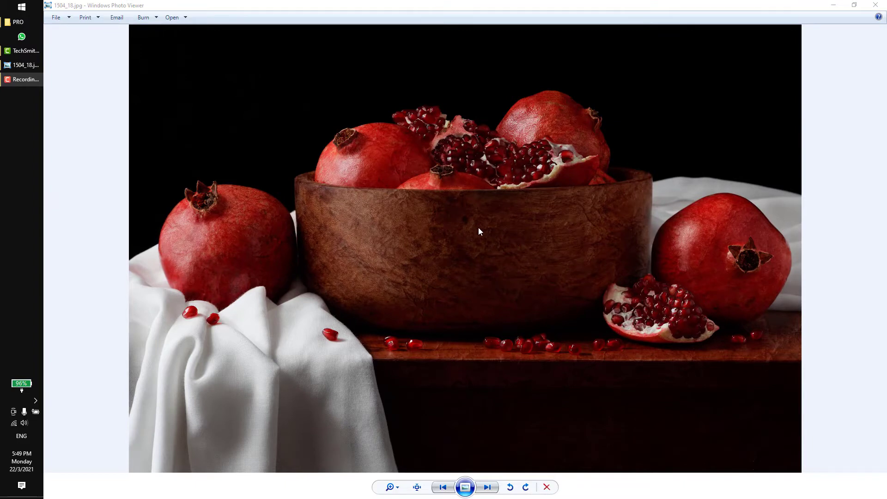
# Step: Start printing the pomegranate photo and select the Canon TX-5300 as the printer
pyautogui.click(92, 19)
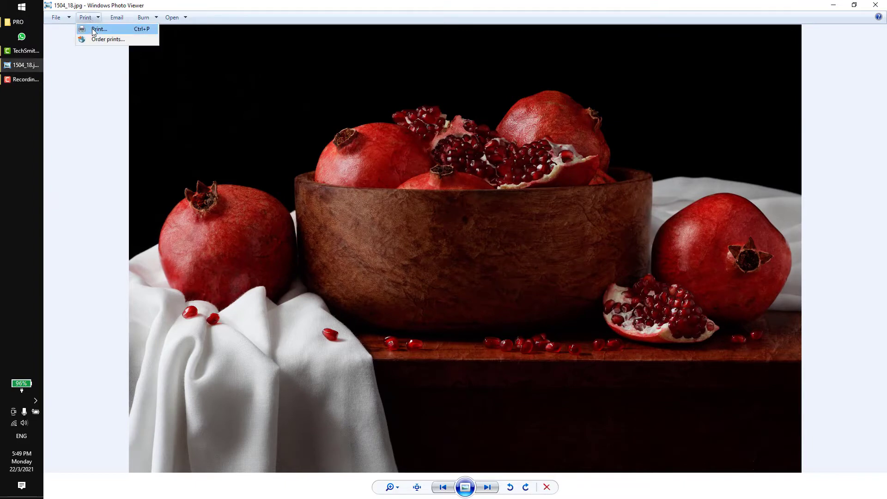
pyautogui.click(95, 29)
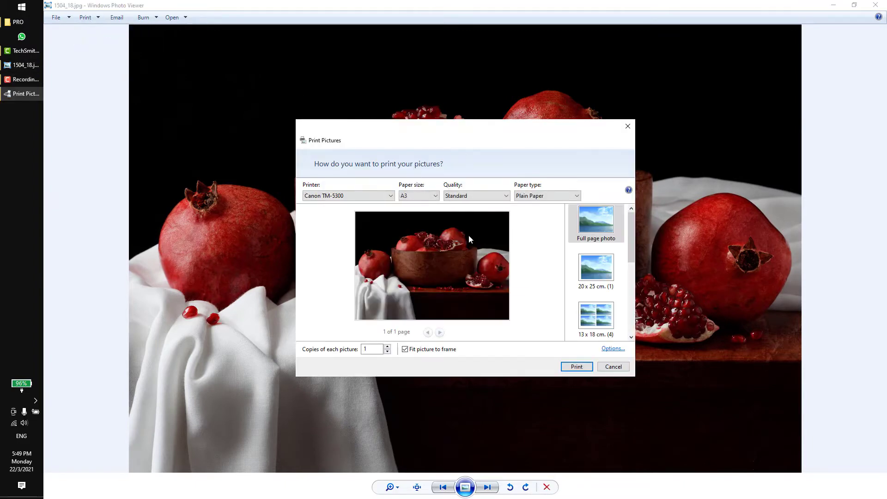
pyautogui.click(369, 196)
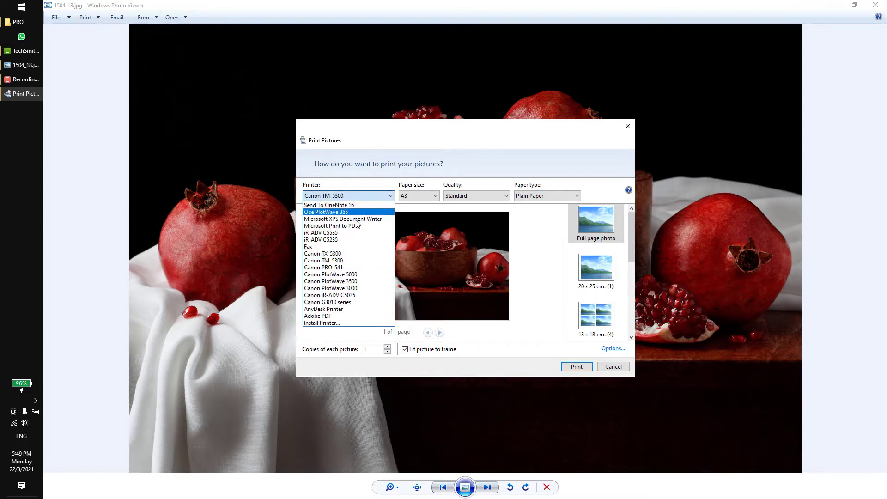
pyautogui.click(351, 267)
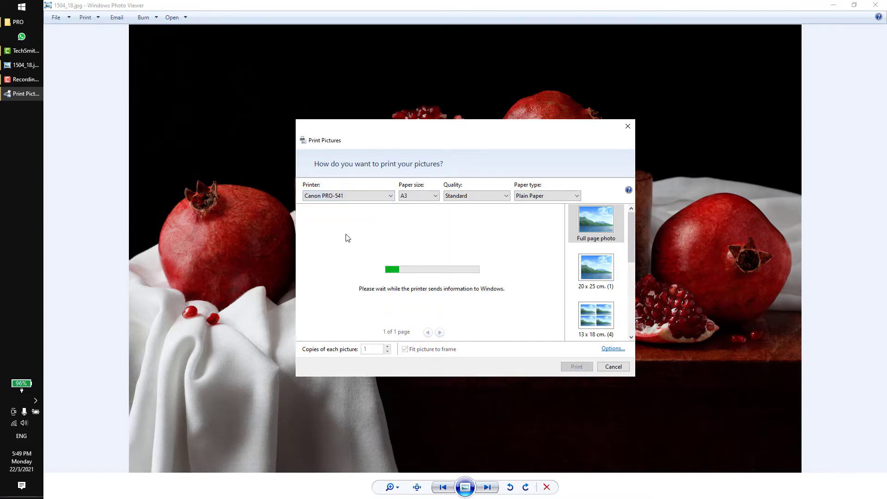
pyautogui.click(354, 195)
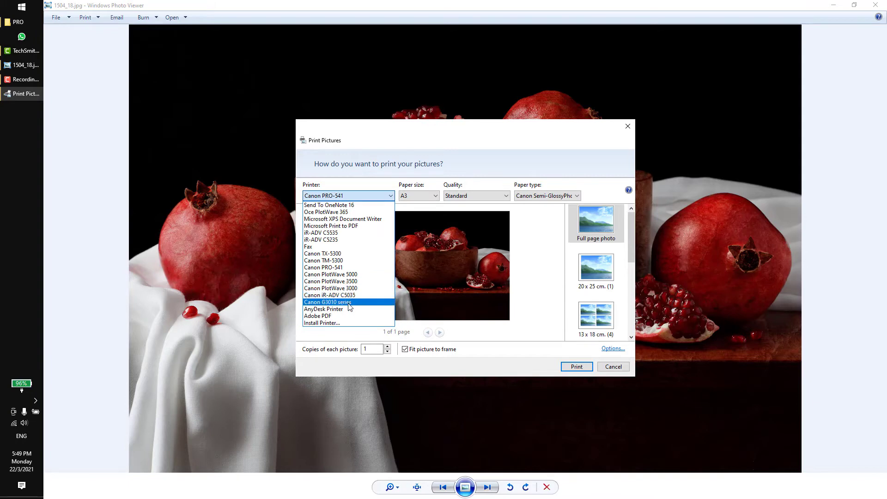
pyautogui.click(343, 254)
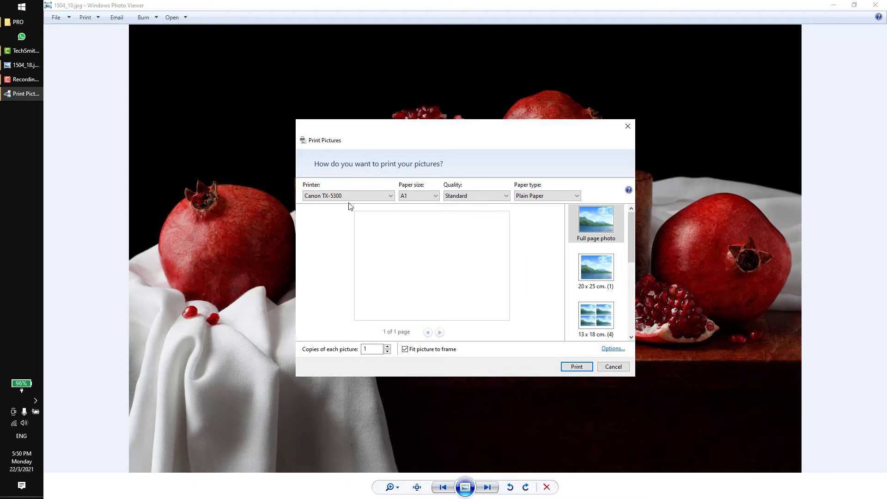
# Step: Turn off Fit picture to frame and bring up the Canon TX-5300 printer properties
pyautogui.click(415, 349)
pyautogui.click(611, 349)
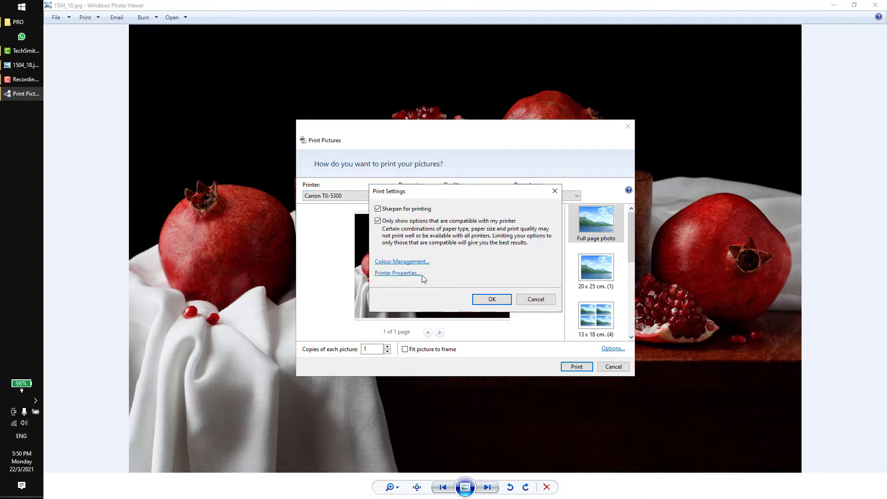
pyautogui.click(406, 273)
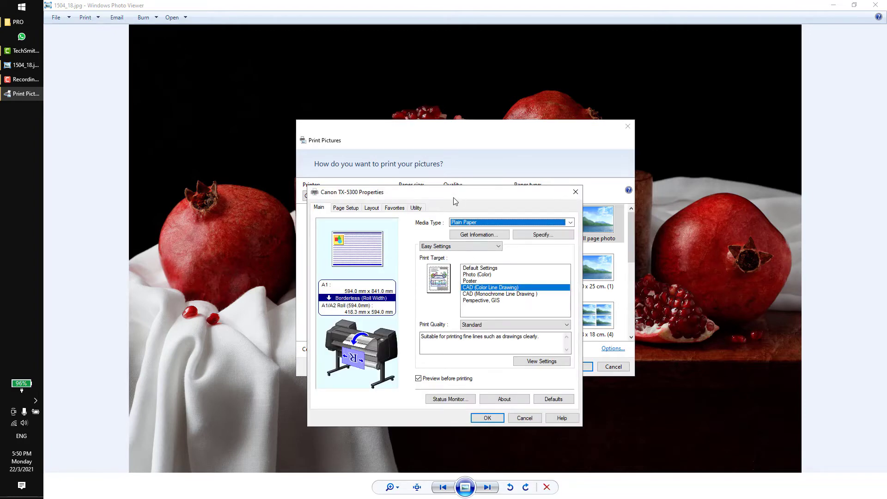
pyautogui.moveTo(453, 198); pyautogui.dragTo(426, 129)
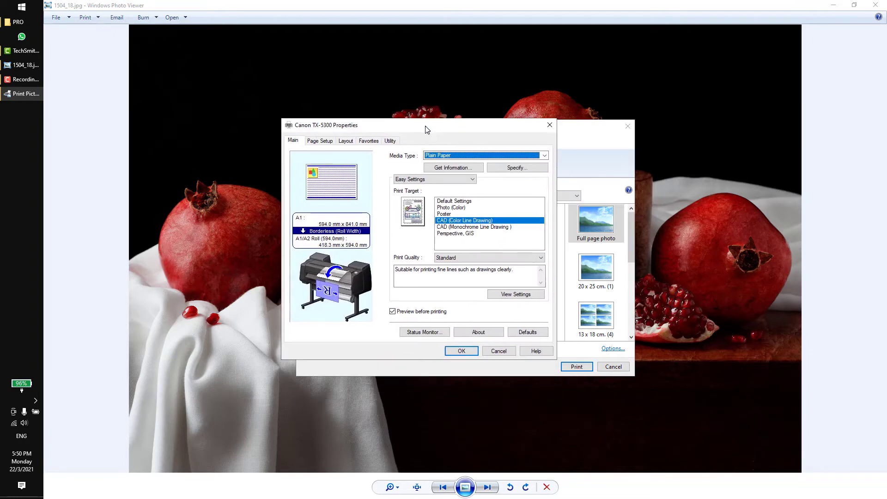
# Step: Fetch the loaded media information from the printer and set the paper source to Cut Sheet
pyautogui.click(443, 169)
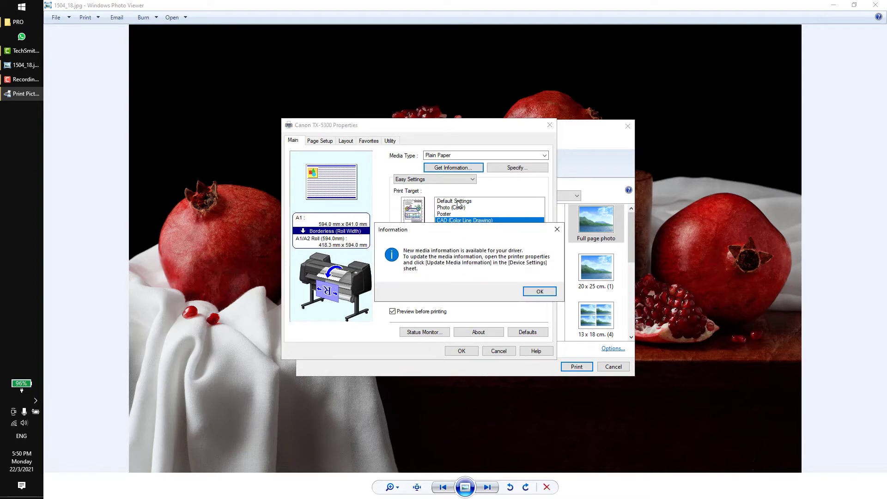
pyautogui.click(536, 291)
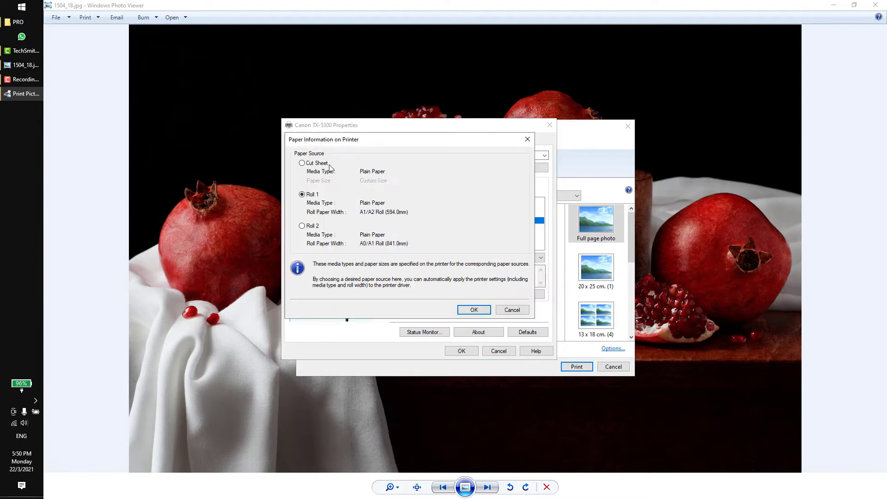
pyautogui.click(319, 163)
pyautogui.click(472, 311)
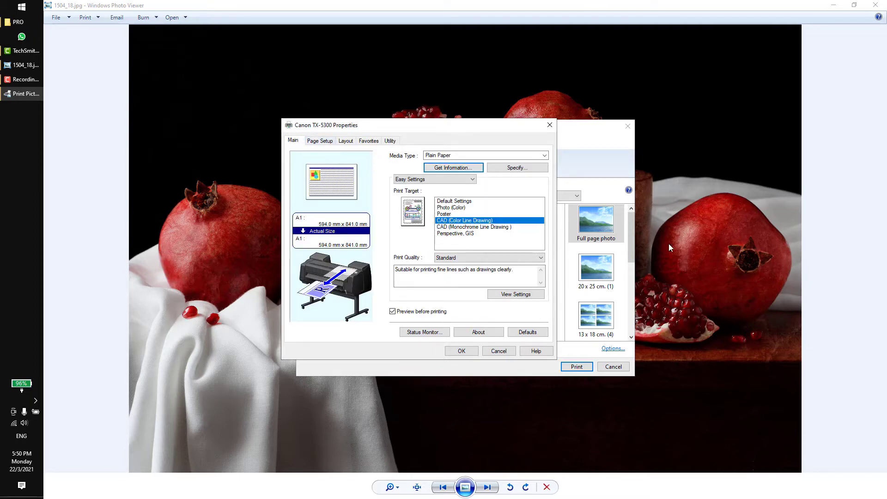
# Step: Set the Print Target to Poster, keeping the easy settings mode
pyautogui.click(449, 208)
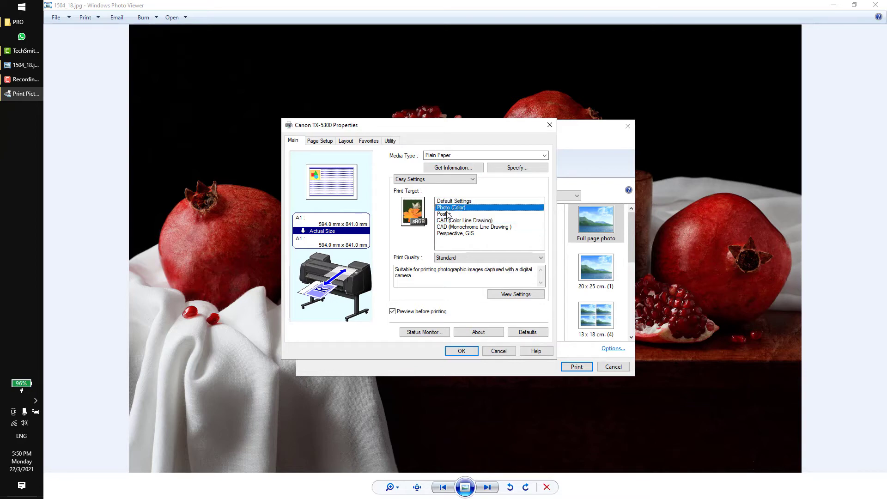
pyautogui.click(448, 214)
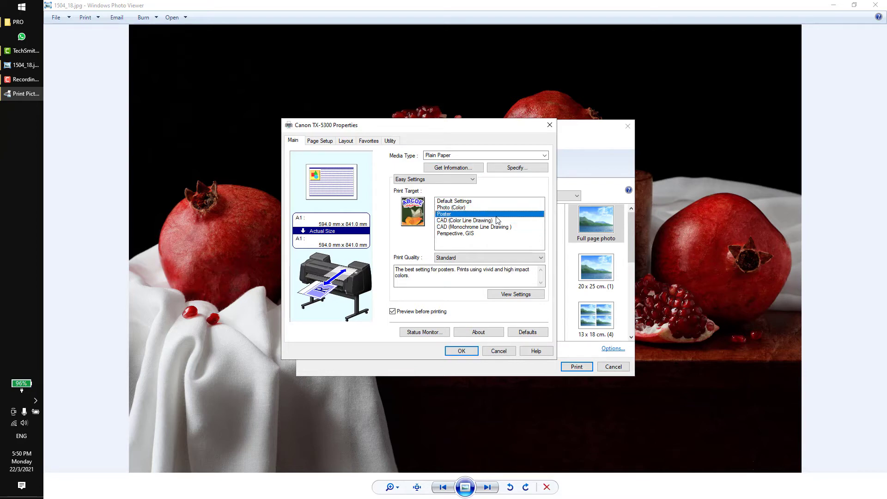
pyautogui.click(472, 179)
pyautogui.click(444, 194)
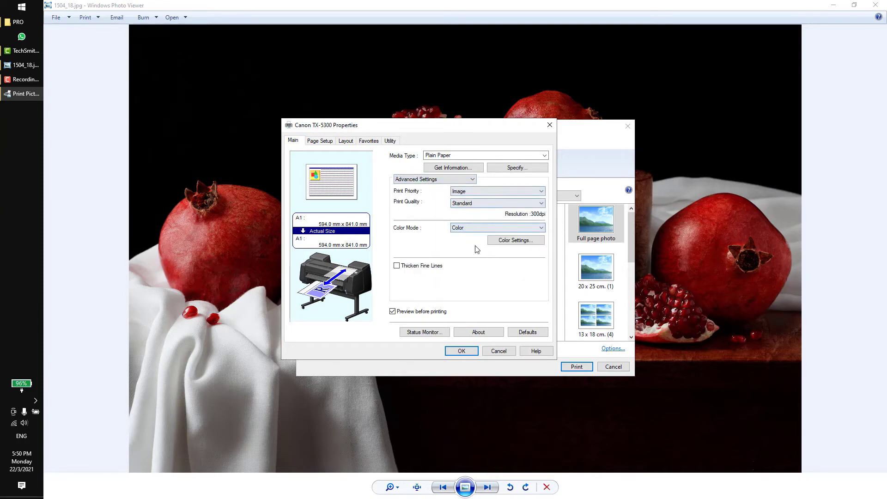
pyautogui.click(456, 179)
pyautogui.click(438, 186)
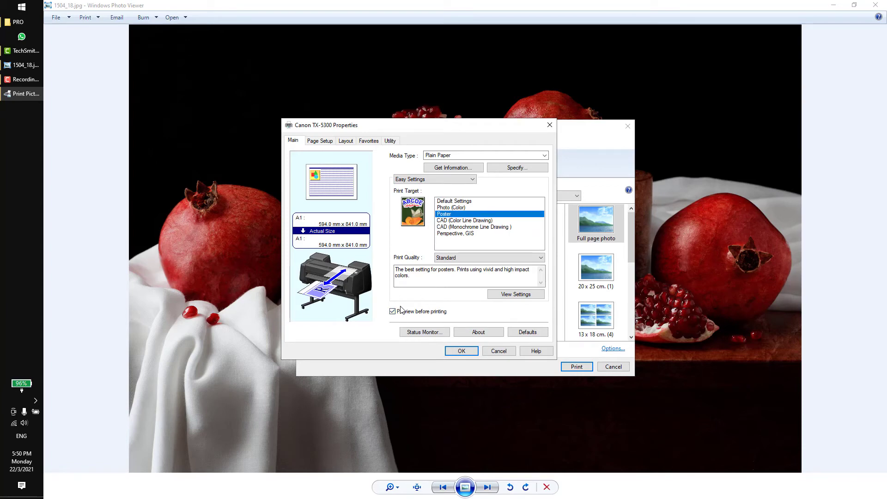
# Step: On the Page Setup tab, set the page size to ISO A4
pyautogui.click(324, 141)
pyautogui.click(481, 158)
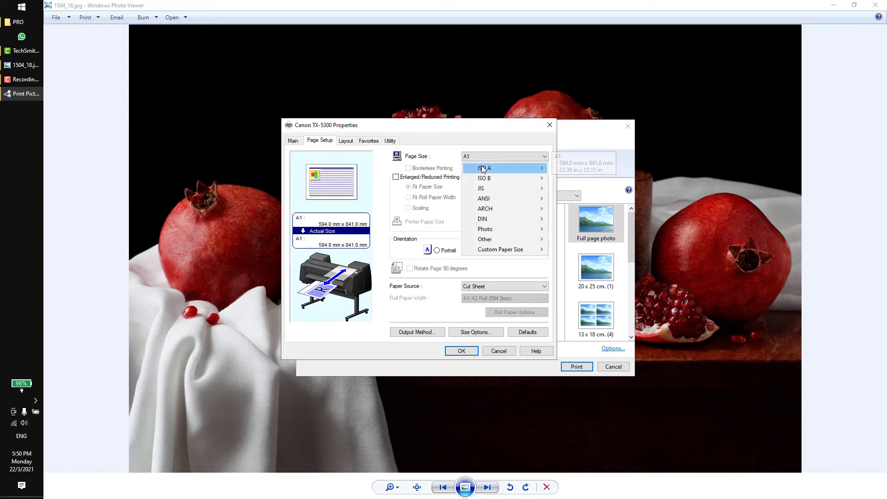
pyautogui.moveTo(531, 169)
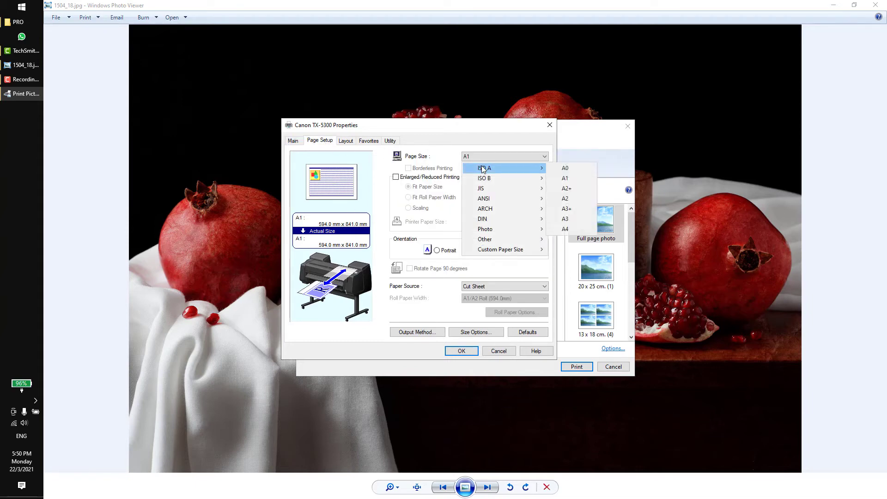
pyautogui.click(565, 233)
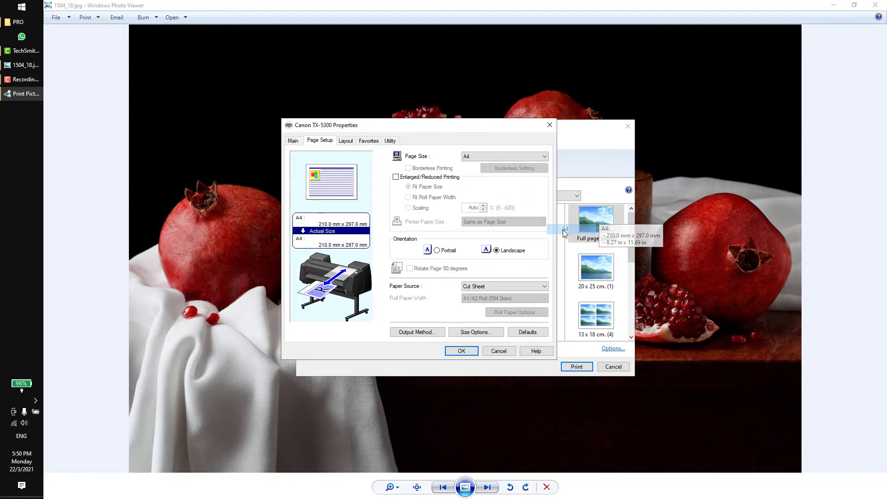
# Step: Change the page size to Custom Size at 210.0 x 297.0 mm, landscape
pyautogui.click(477, 157)
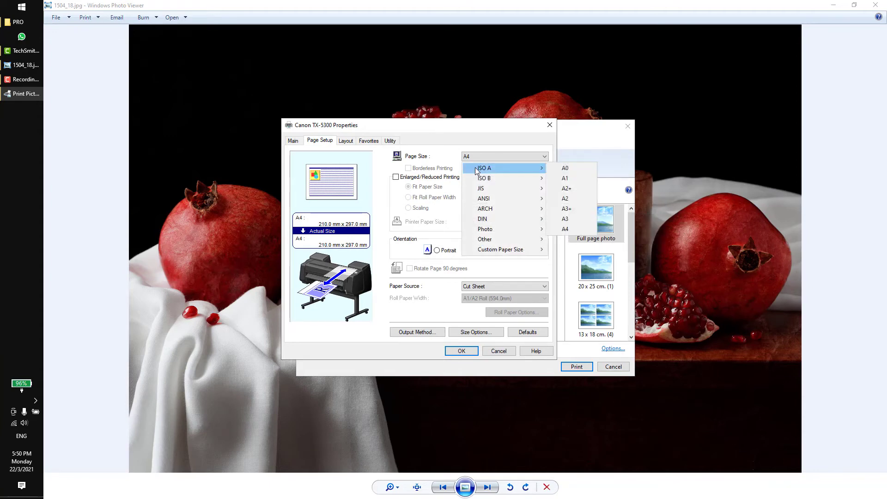
pyautogui.moveTo(505, 255)
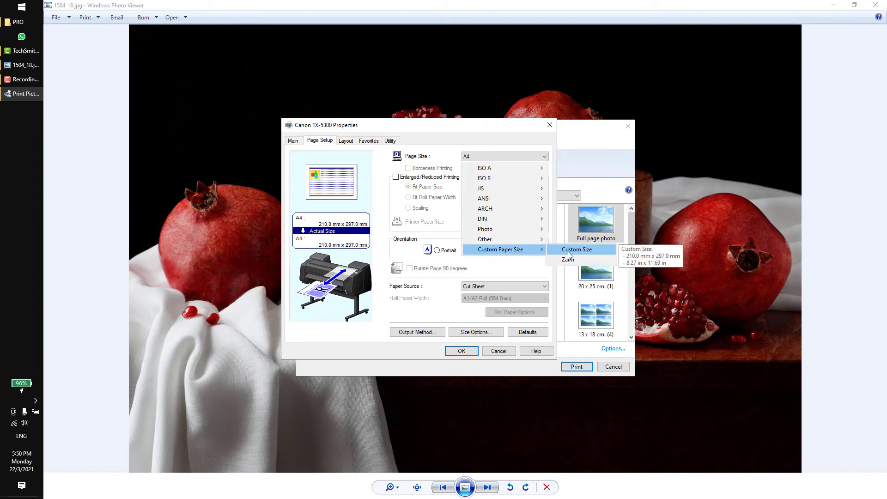
pyautogui.click(569, 252)
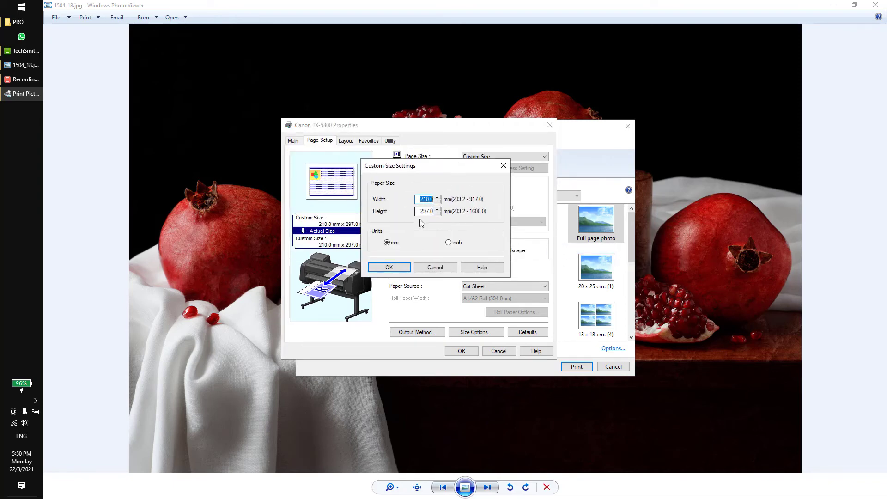
pyautogui.click(434, 268)
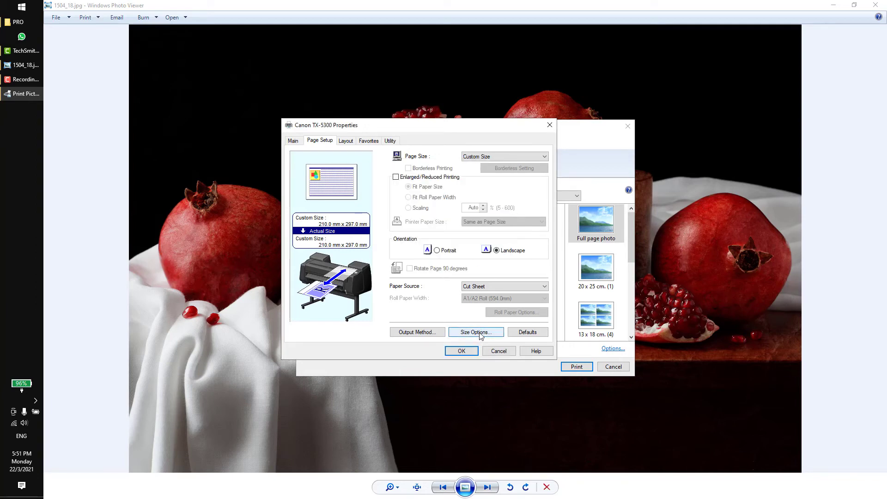
pyautogui.click(503, 156)
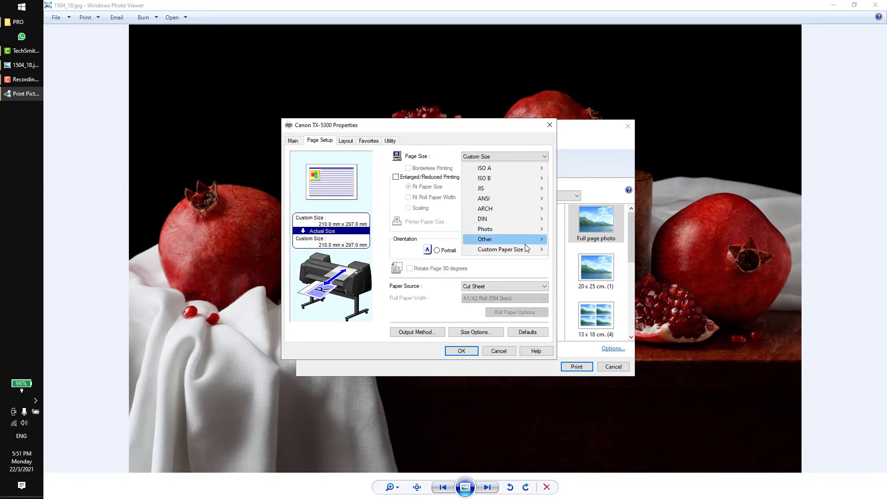
pyautogui.moveTo(531, 250)
pyautogui.click(558, 260)
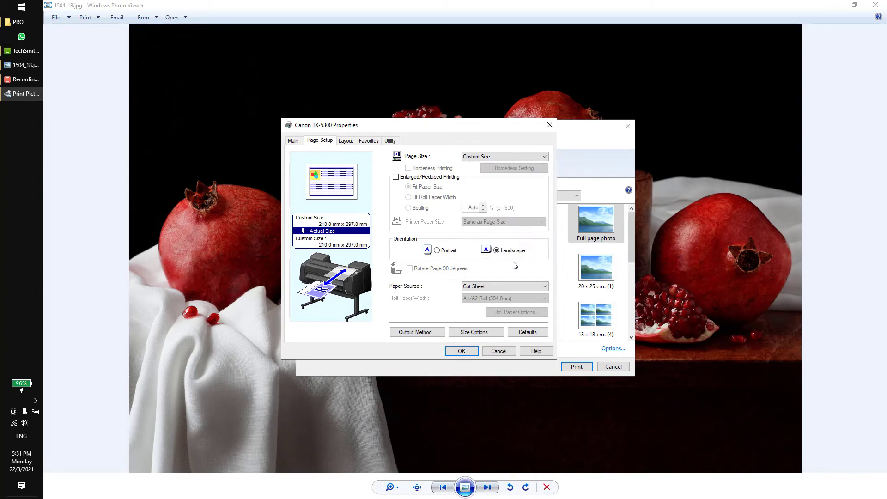
# Step: Add the saved Zaim 253 x 253 mm paper size in Size Options
pyautogui.click(475, 332)
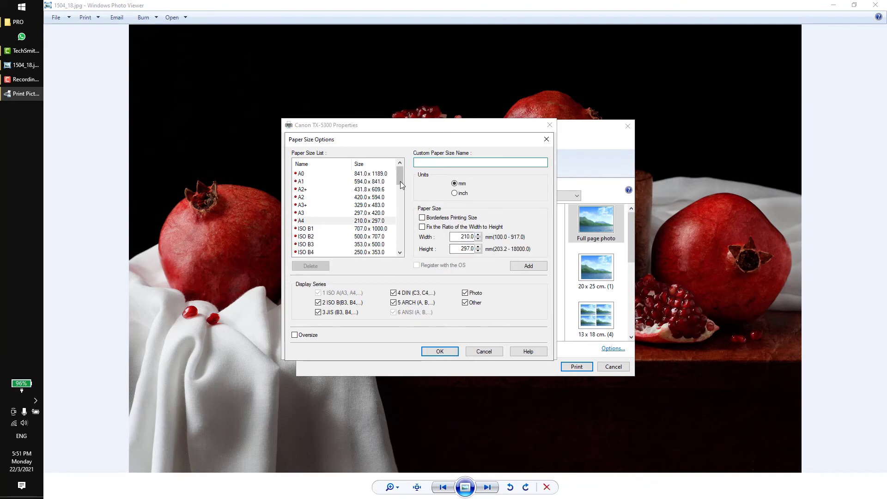
pyautogui.moveTo(401, 185); pyautogui.dragTo(401, 261)
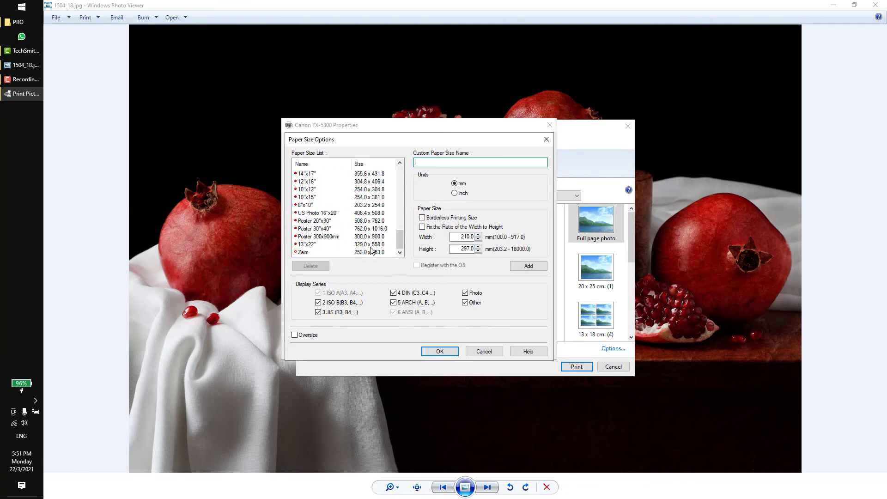
pyautogui.click(350, 252)
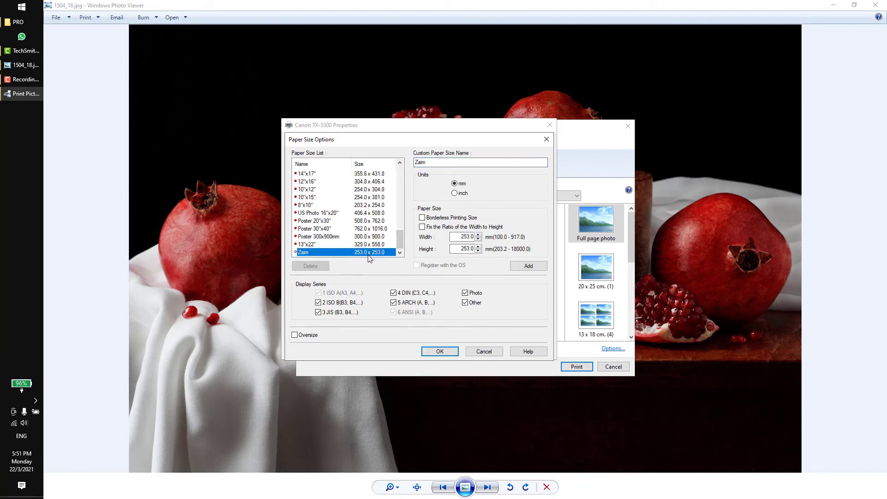
pyautogui.click(527, 267)
pyautogui.click(440, 351)
# Step: Choose Zaim as the page size and apply the printer settings
pyautogui.click(489, 159)
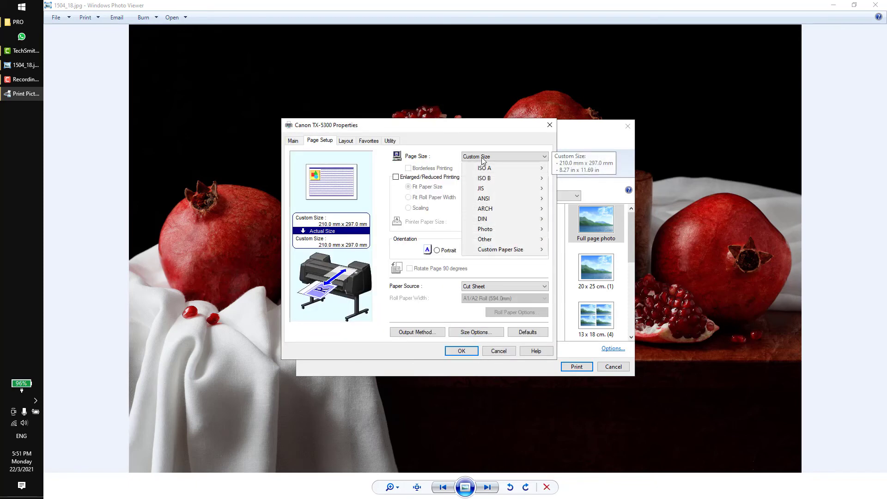
pyautogui.moveTo(492, 250)
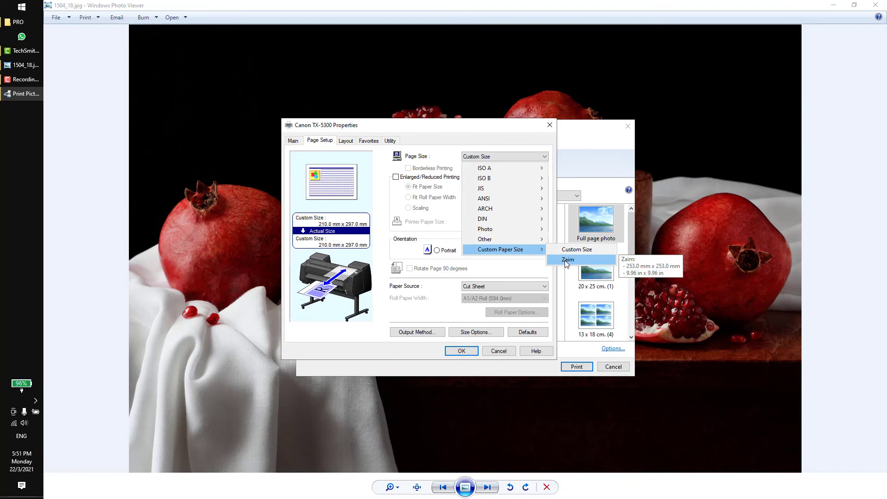
pyautogui.click(567, 260)
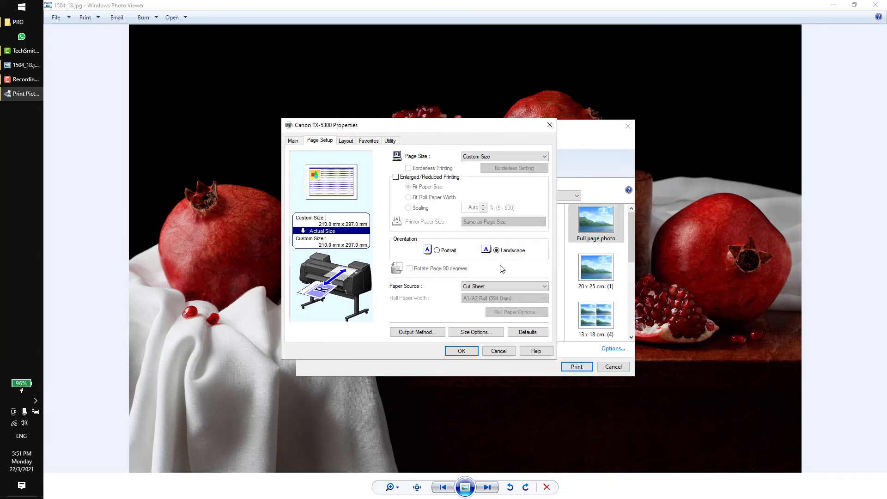
pyautogui.click(472, 352)
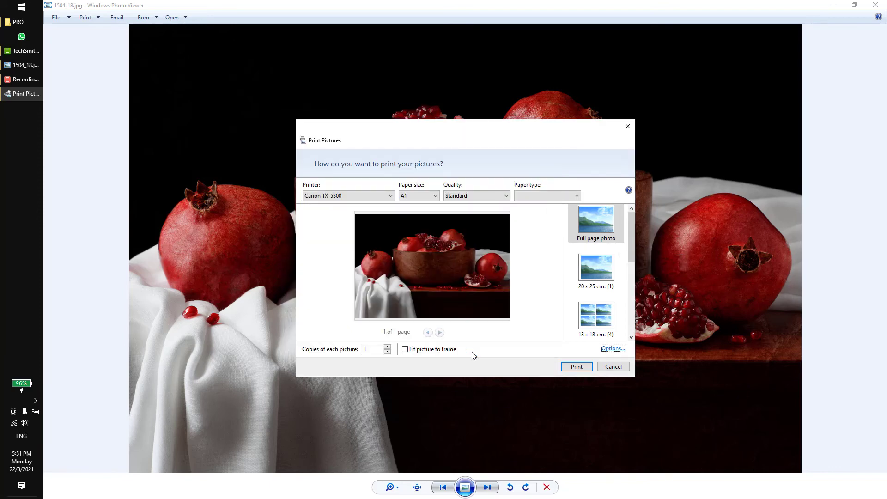